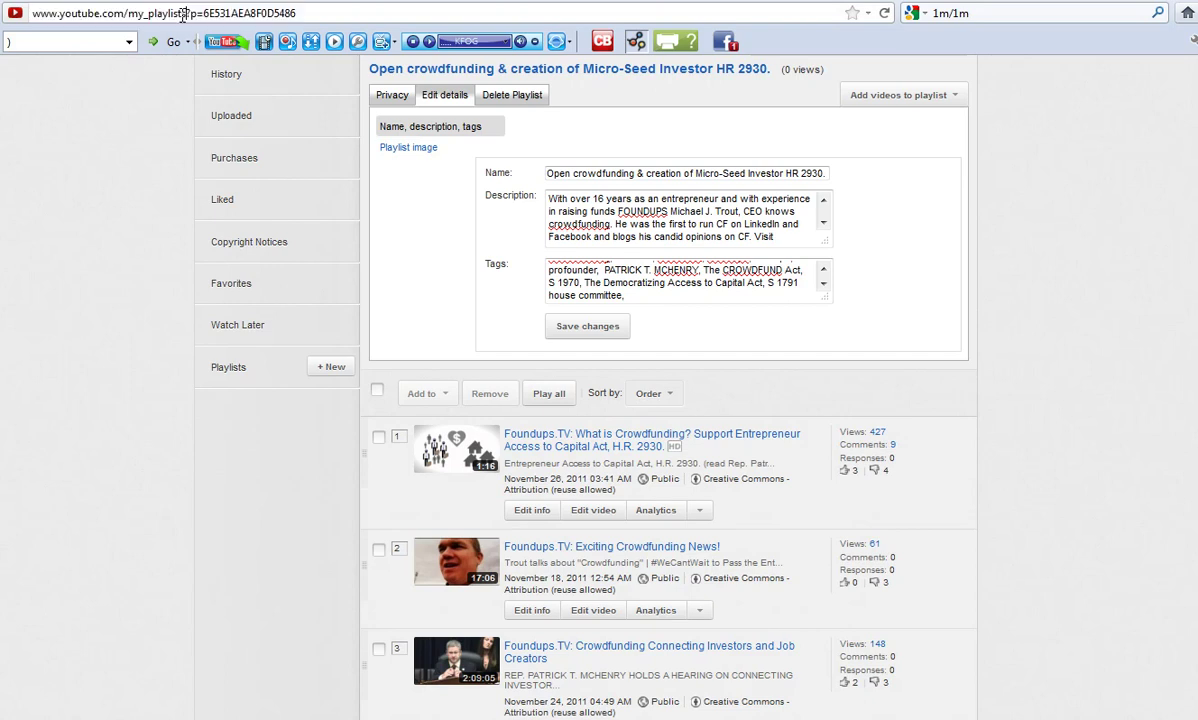
# - Examine the playlist ID in the address of the crowdfunding playlist's edit page and resave the playlist details
pyautogui.moveTo(189, 13); pyautogui.dragTo(336, 22)
pyautogui.click(260, 10)
pyautogui.doubleClick(260, 10)
pyautogui.click(589, 328)
pyautogui.doubleClick(262, 13)
pyautogui.moveTo(205, 13); pyautogui.dragTo(273, 13)
pyautogui.doubleClick(248, 10)
pyautogui.click(190, 13)
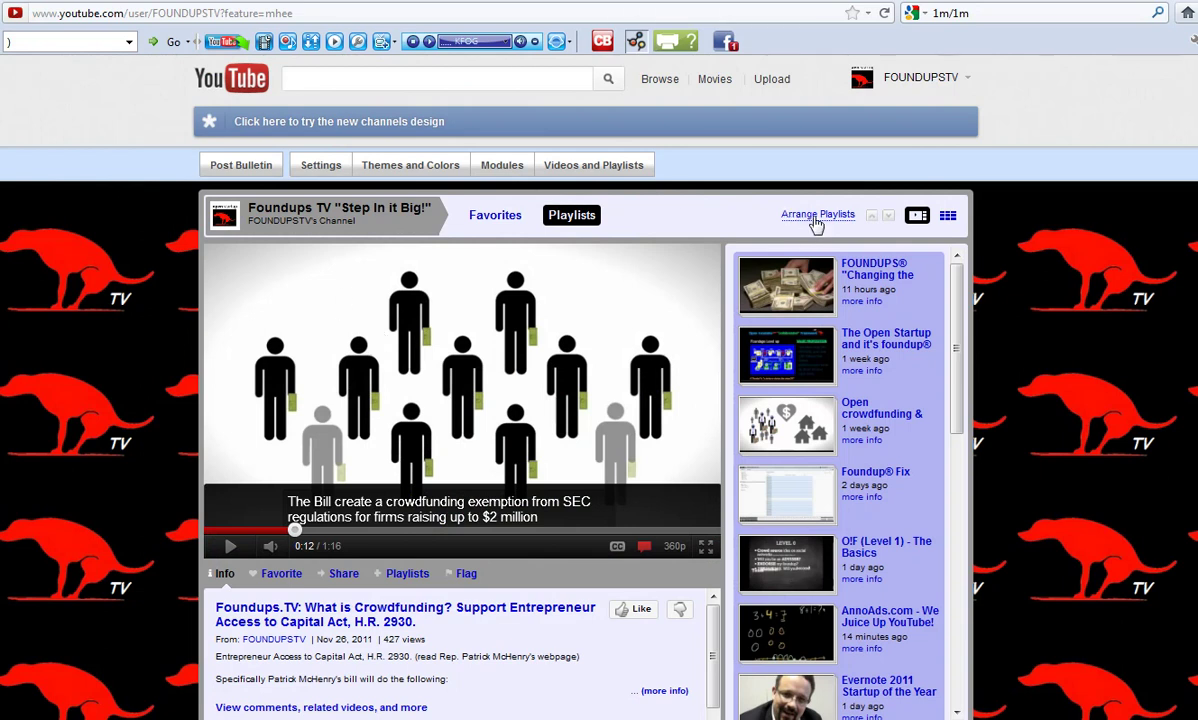
# - Open the channel's playlist arrangement, try moving the last playlist up into the top 12, and save the arrangement
pyautogui.click(818, 214)
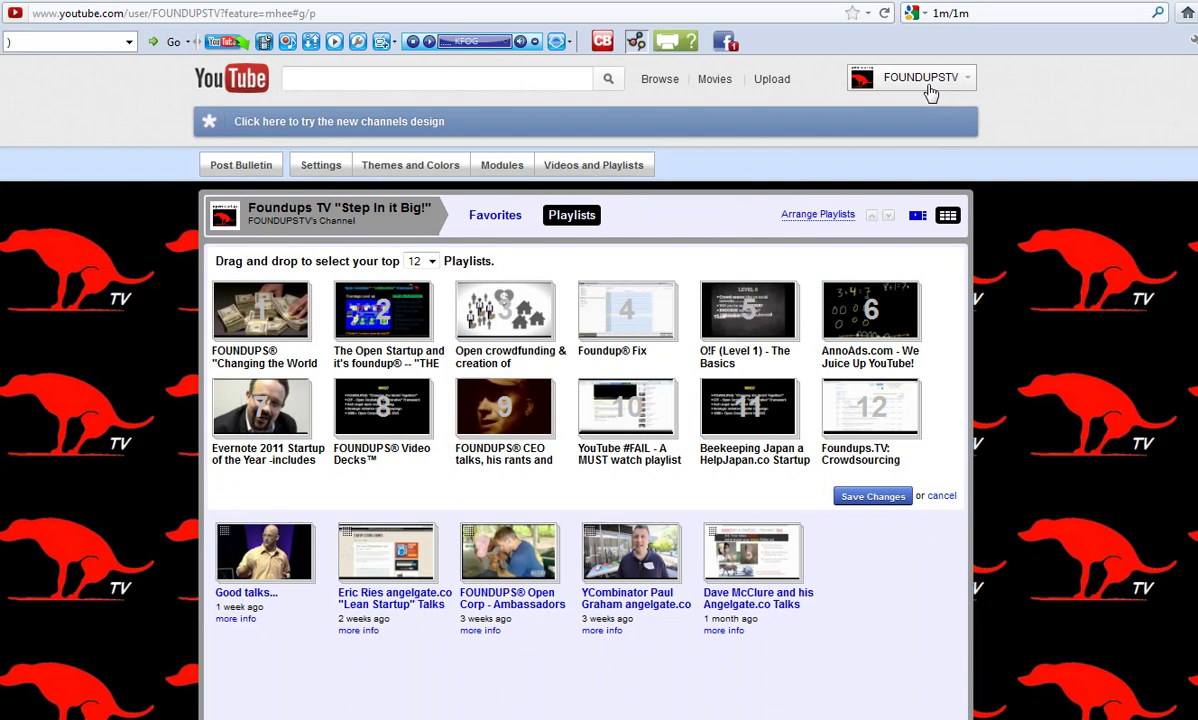
pyautogui.moveTo(752, 550); pyautogui.dragTo(838, 510)
pyautogui.click(866, 505)
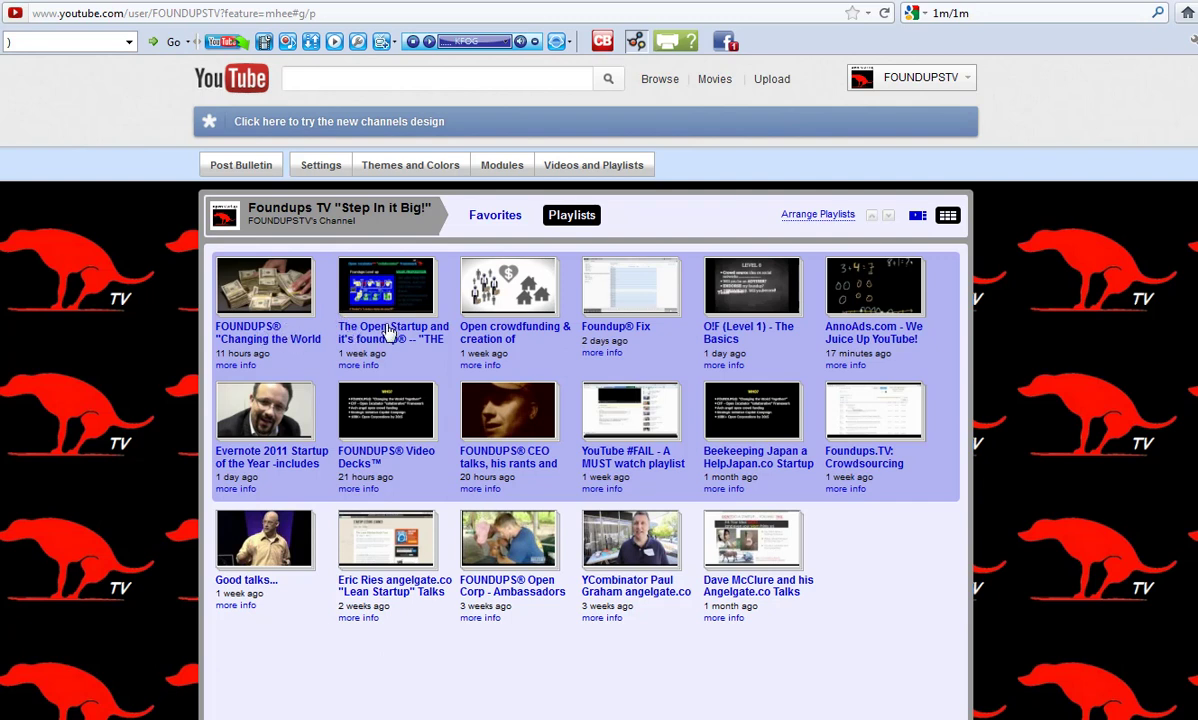
# - Open the channel playlist "The Open Startup and it's foundup® -- "THE SOLUTION"" and copy its ID from the page address
pyautogui.click(390, 334)
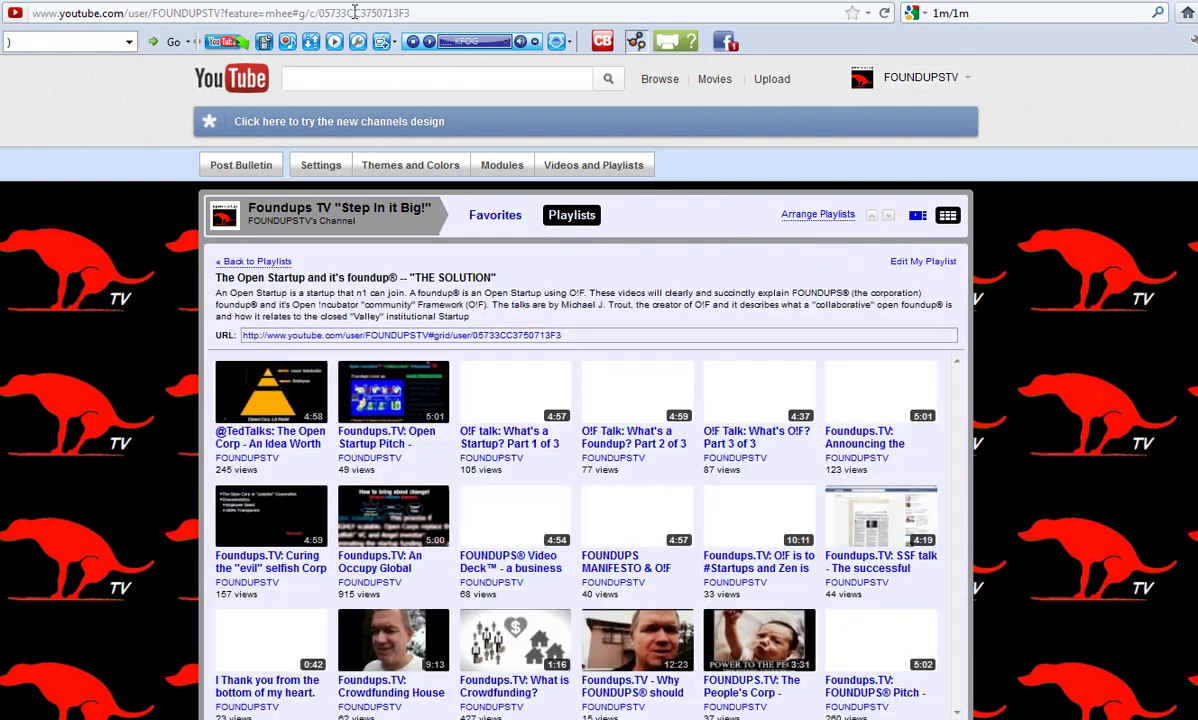
pyautogui.click(352, 12)
pyautogui.moveTo(319, 13); pyautogui.dragTo(409, 13)
pyautogui.rightClick(390, 15)
pyautogui.click(452, 76)
# - Return to the crowdfunding playlist's edit page, replace the ID in its address with 05733CC3750713F3, load it, and open the playlist's details
pyautogui.hotkey('alt', 'Left')
pyautogui.hotkey('alt', 'Left')
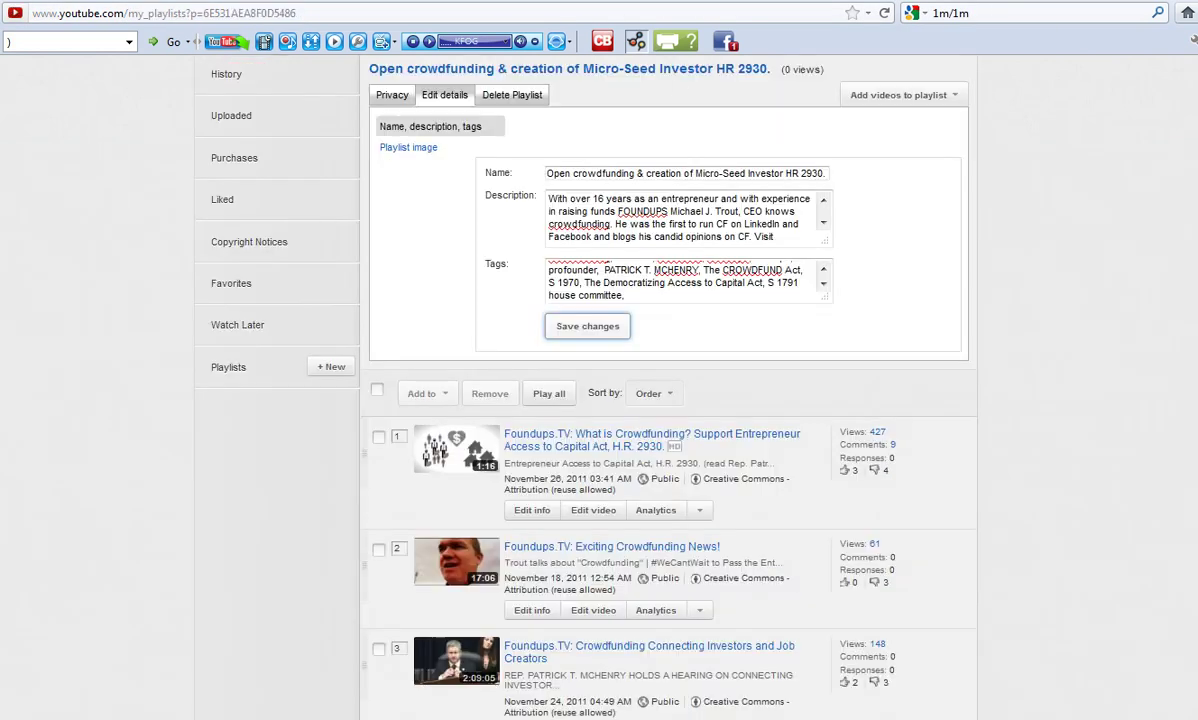
pyautogui.click(258, 13)
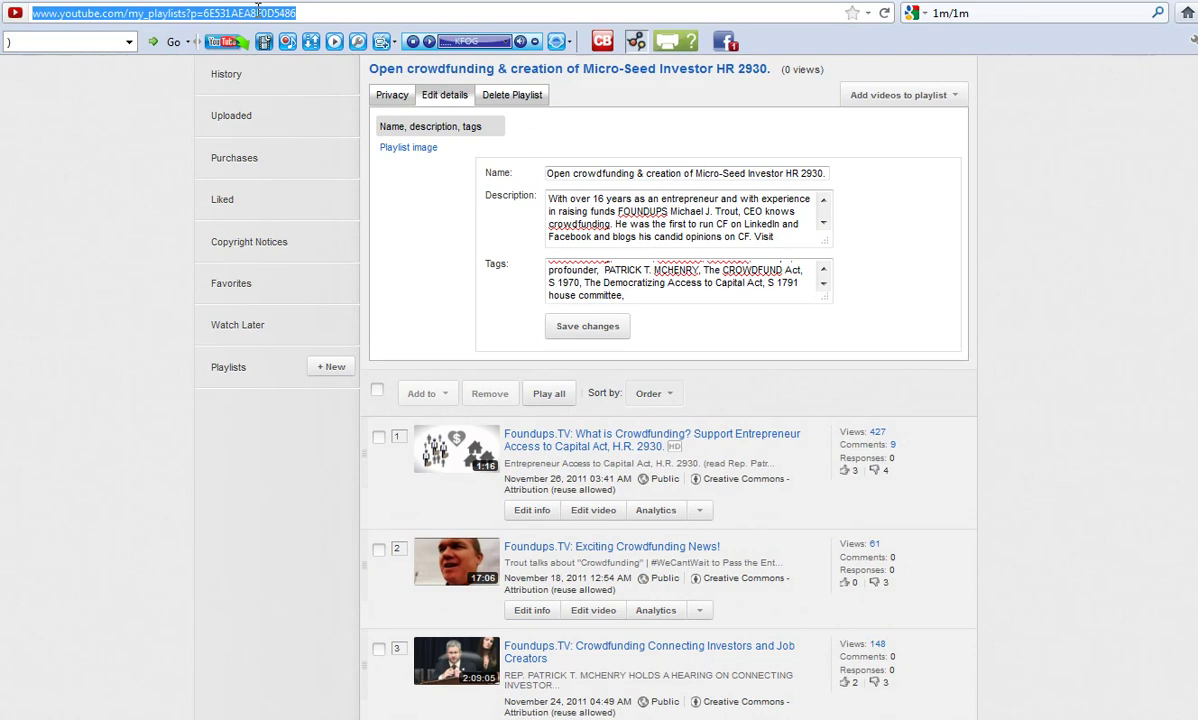
pyautogui.doubleClick(258, 12)
pyautogui.hotkey('ctrl', 'v')
pyautogui.press('Return')
pyautogui.press('Return')
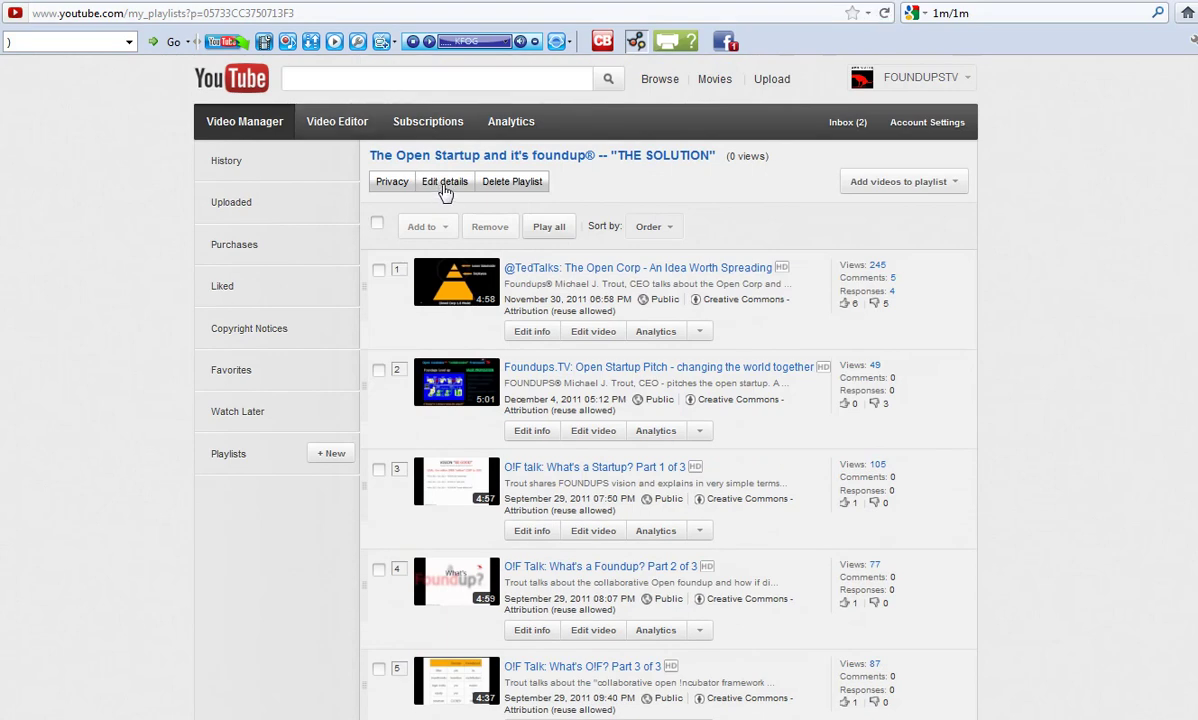
pyautogui.click(445, 183)
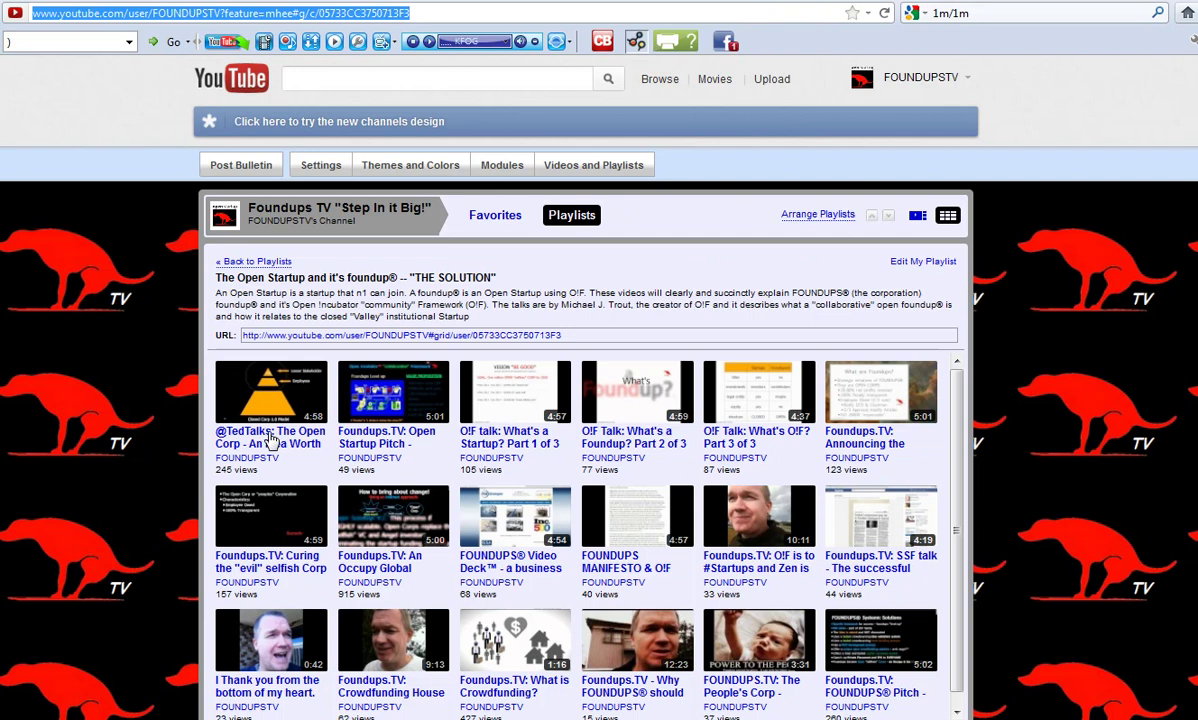
pyautogui.click(270, 440)
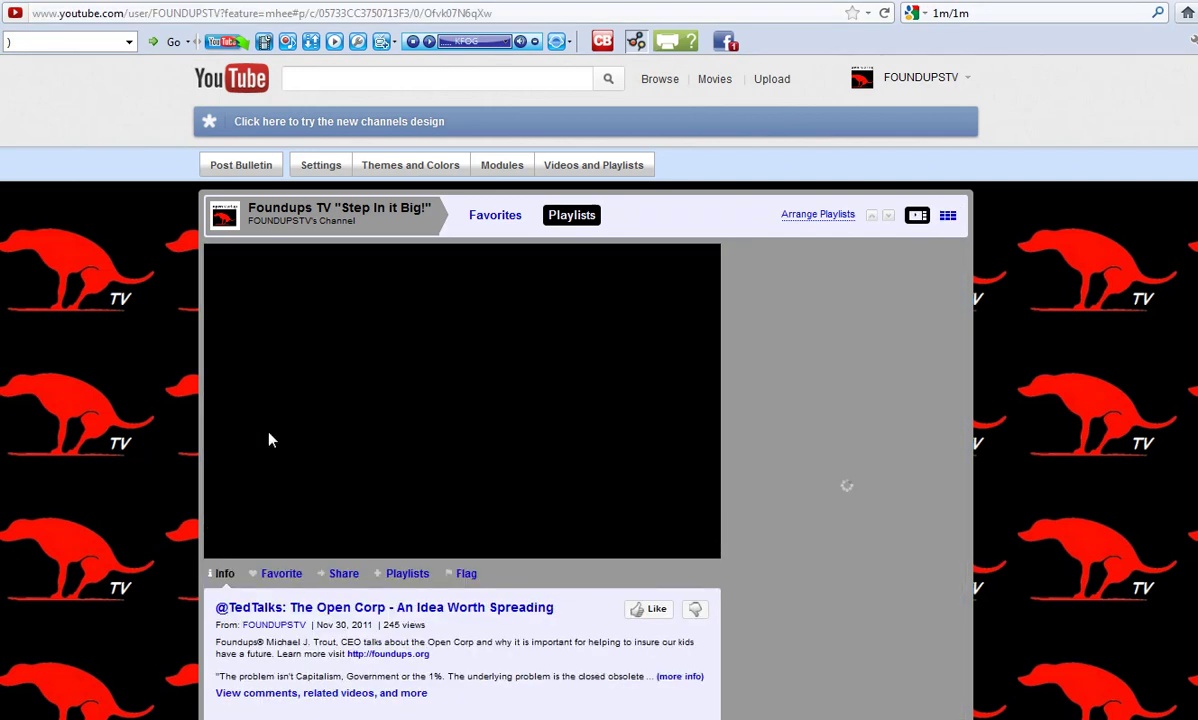
pyautogui.hotkey('alt', 'Left')
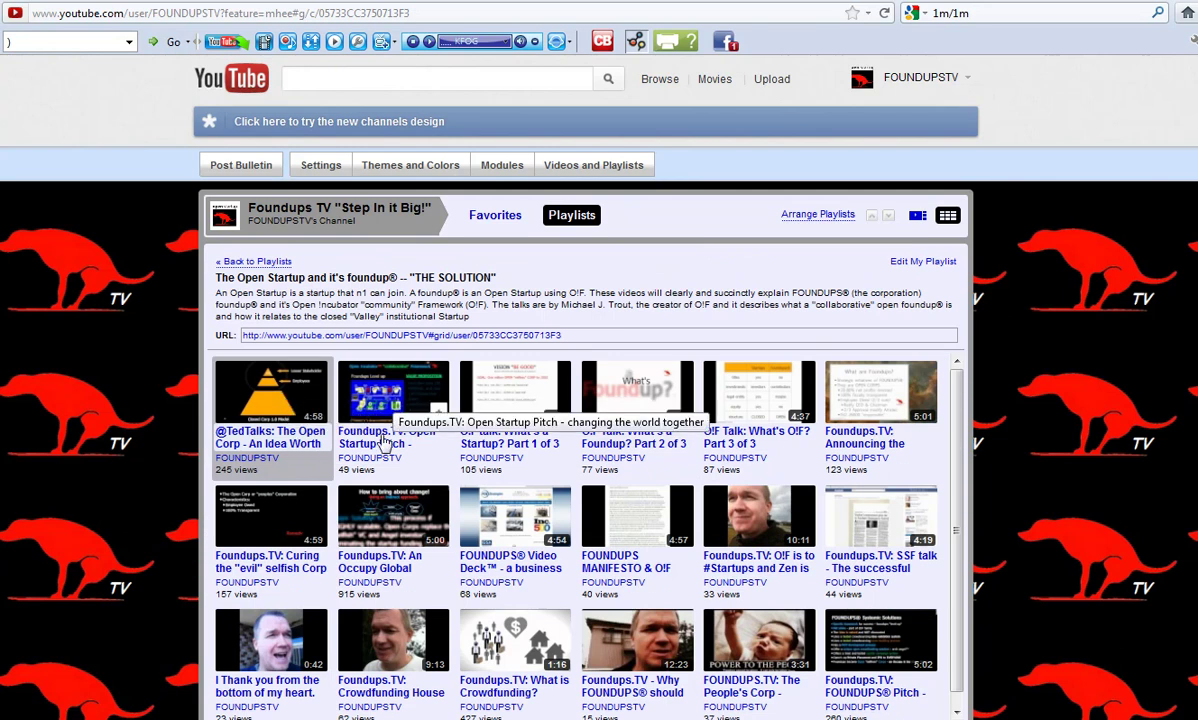
pyautogui.click(391, 400)
pyautogui.hotkey('alt', 'Left')
# - Reopen the open startup playlist from the channel's playlist grid and select its ID in the playlist URL and page address for copying
pyautogui.click(375, 332)
pyautogui.click(512, 336)
pyautogui.hotkey('ctrl', 'c')
pyautogui.moveTo(580, 338); pyautogui.dragTo(474, 335)
pyautogui.click(388, 14)
pyautogui.click(388, 14)
pyautogui.moveTo(318, 14); pyautogui.dragTo(429, 9)
# - Put the ID 05733CC3750713F3 at the end of the my_playlists address and load that playlist's edit page again
pyautogui.hotkey('ctrl', 'v')
pyautogui.press('Return')
pyautogui.hotkey('alt', 'Left')
pyautogui.moveTo(204, 14); pyautogui.dragTo(305, 12)
pyautogui.click(305, 13)
pyautogui.press('Return')
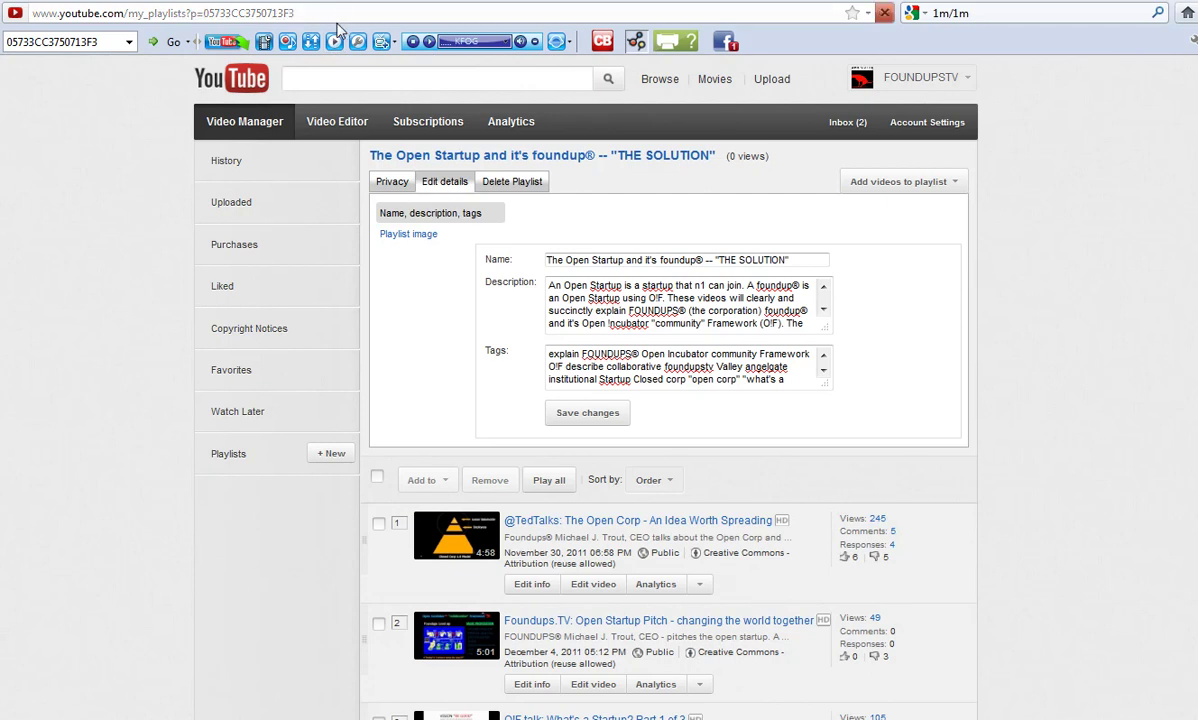
# - Open the open startup playlist's details, add the tag "open startup" at the start of its tags, and replace "explain" with "what is"
pyautogui.click(447, 190)
pyautogui.click(549, 354)
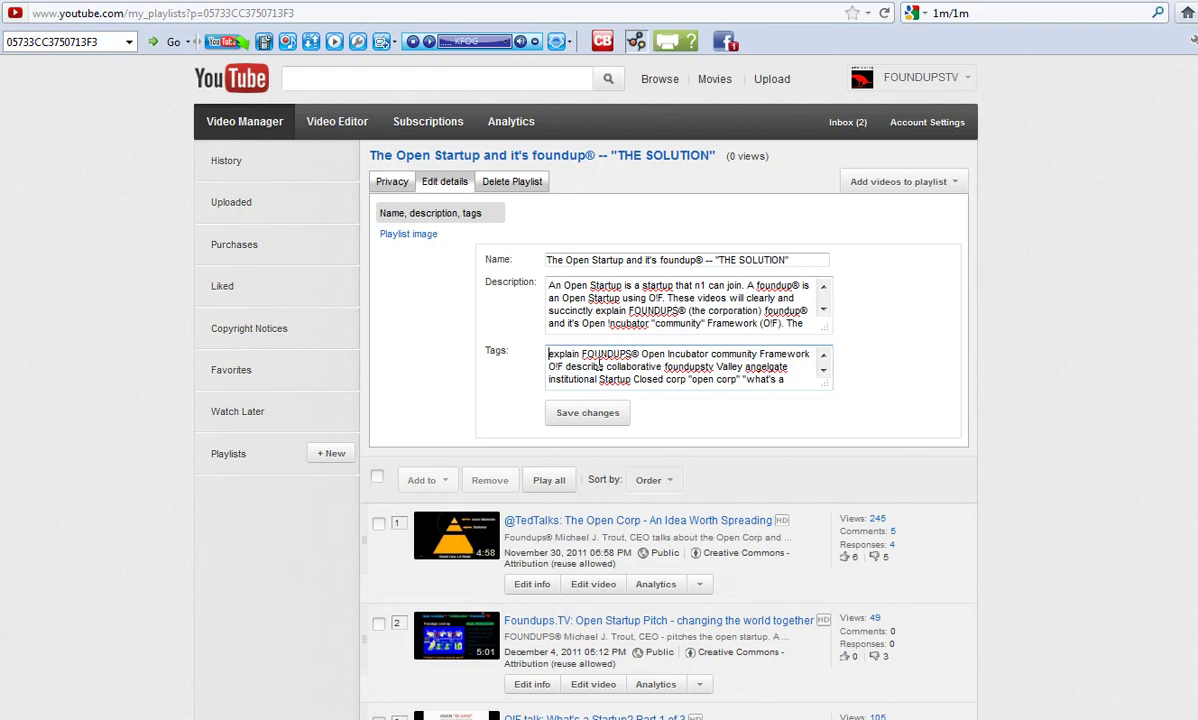
pyautogui.write('"open startup"')
pyautogui.doubleClick(629, 354)
pyautogui.write('what is')
# - Enlarge the tags box, append the tag "open corp" at its end, and save the playlist changes
pyautogui.moveTo(830, 387); pyautogui.dragTo(864, 414)
pyautogui.write('"open corp"')
pyautogui.click(596, 452)
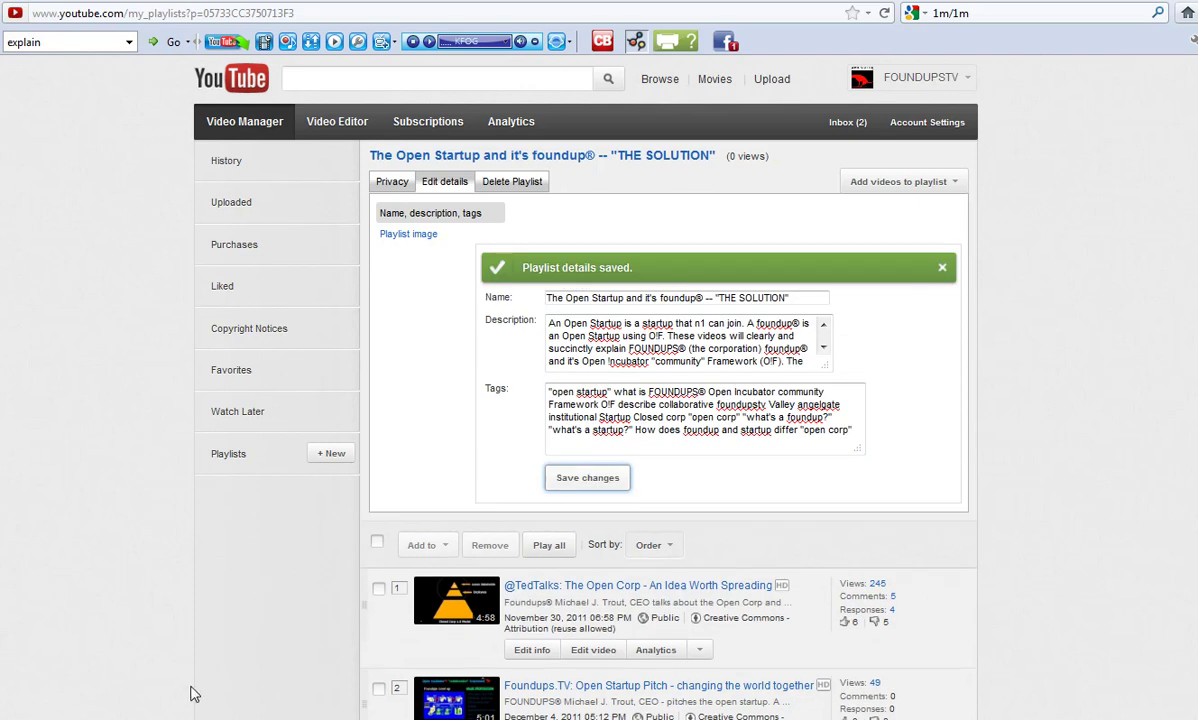